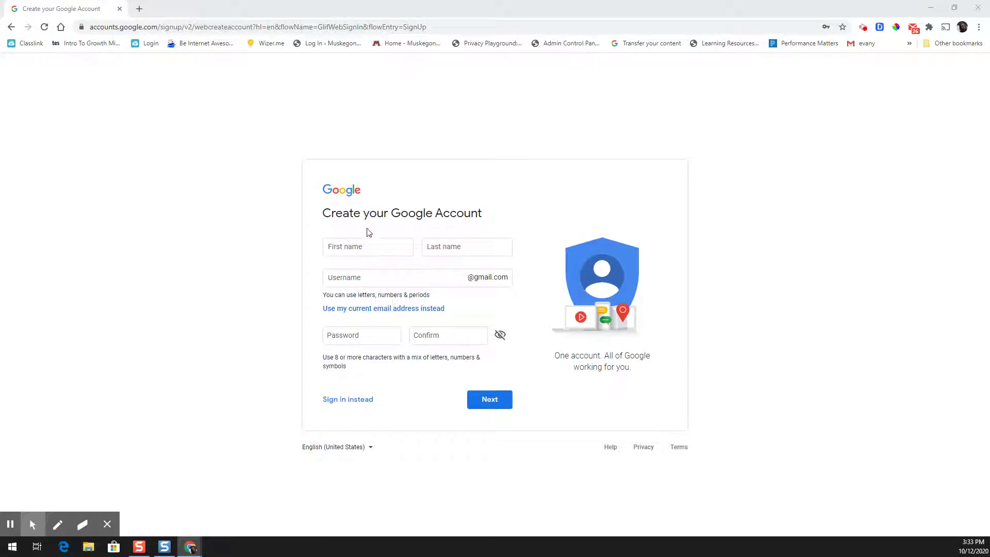
- Enter the new user's first name and last name, fixing a last-name typo, then type a proposed Gmail username
{"action": "left_click", "coordinate": [285, 29]}
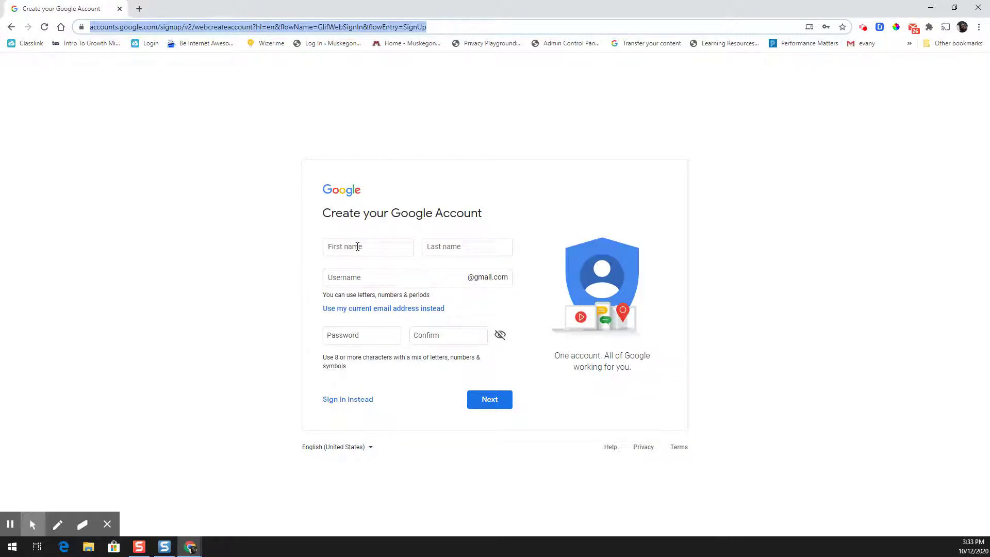
{"action": "left_click", "coordinate": [357, 247]}
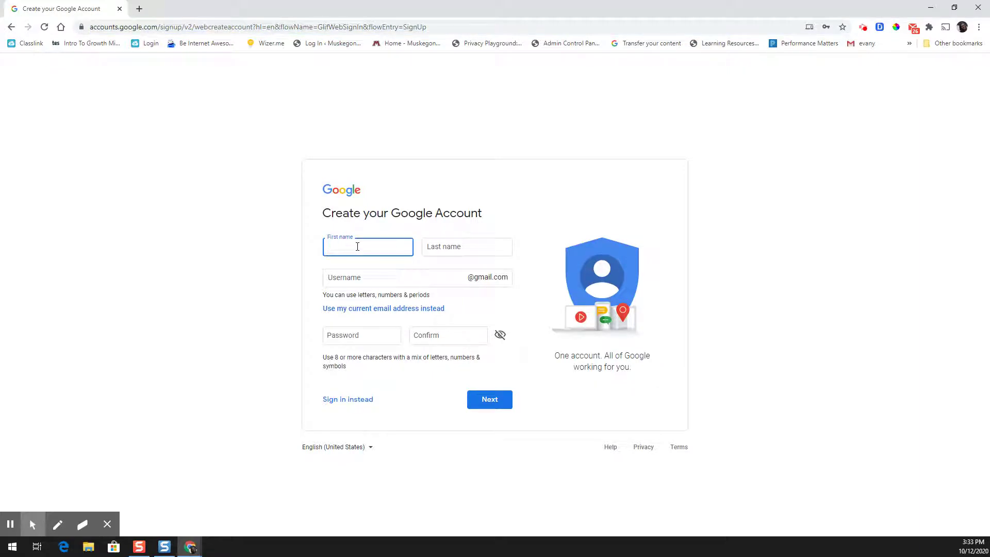
{"action": "key", "text": "Tab"}
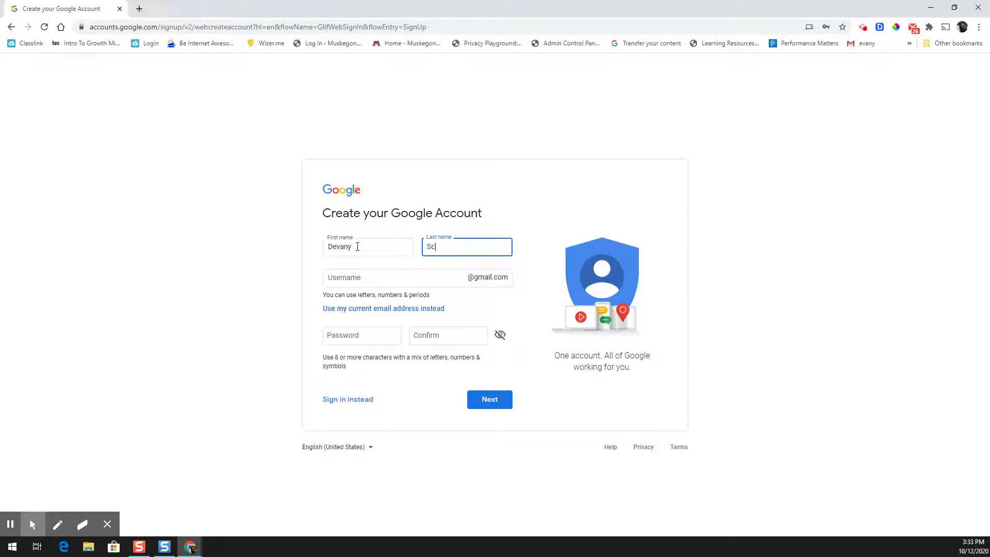
{"action": "key", "text": "Tab"}
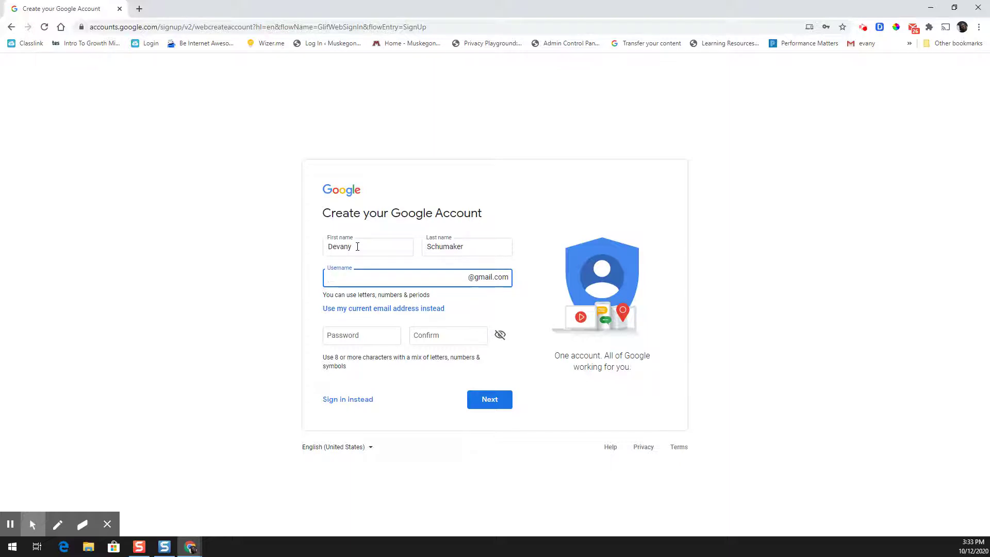
- Check the username, and after each 'taken' error retry with a different final digit
{"action": "left_click", "coordinate": [362, 340]}
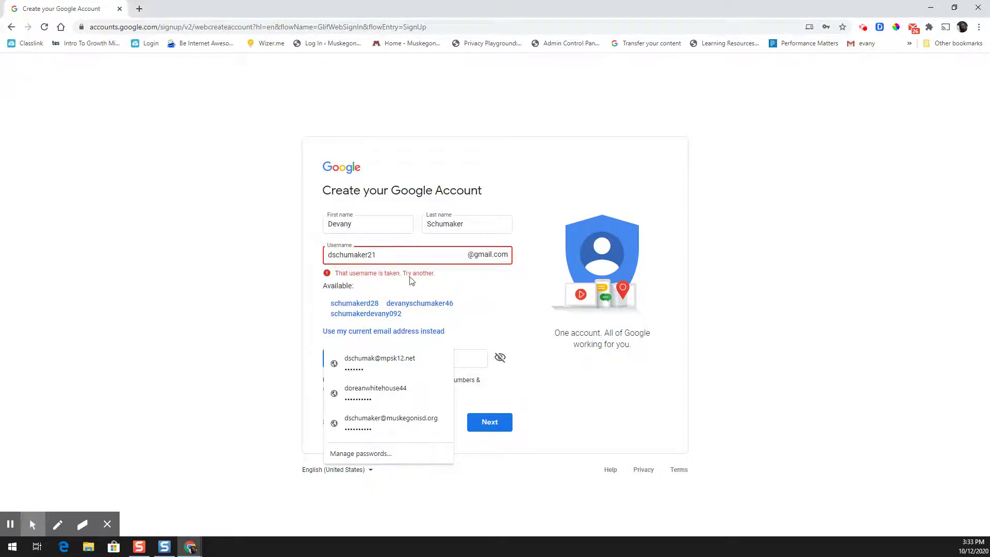
{"action": "left_click", "coordinate": [399, 250]}
{"action": "key", "text": "BackSpace"}
{"action": "type", "text": "2"}
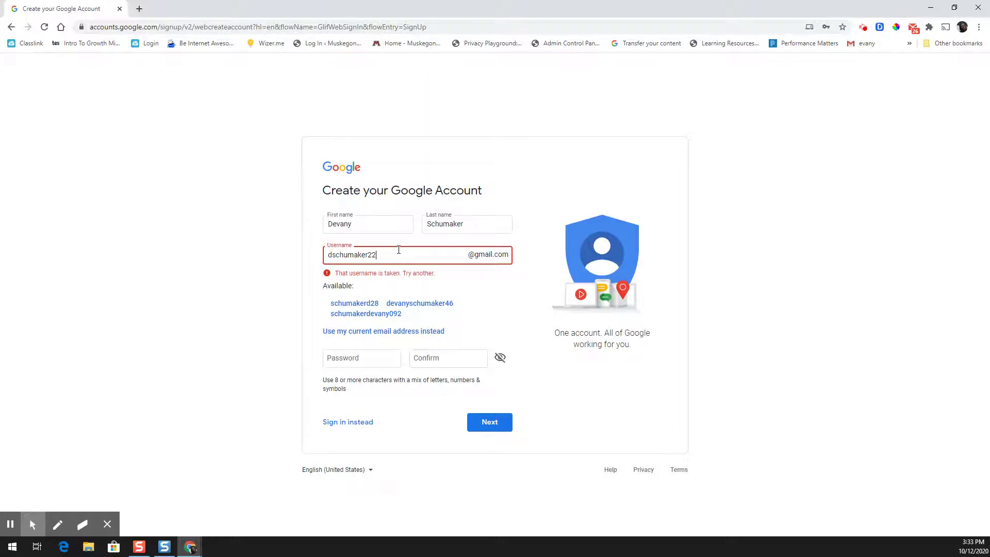
{"action": "left_click", "coordinate": [368, 353]}
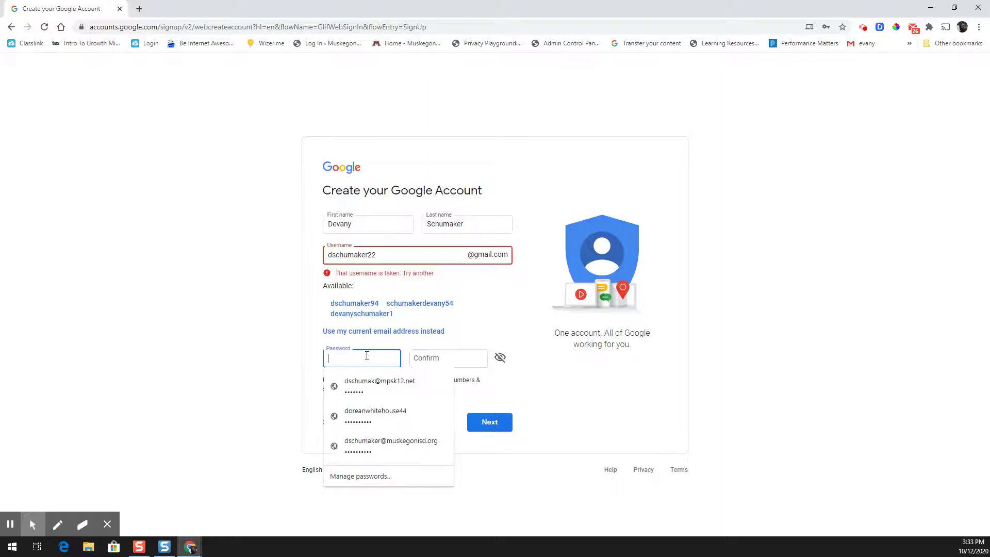
{"action": "left_click", "coordinate": [385, 259]}
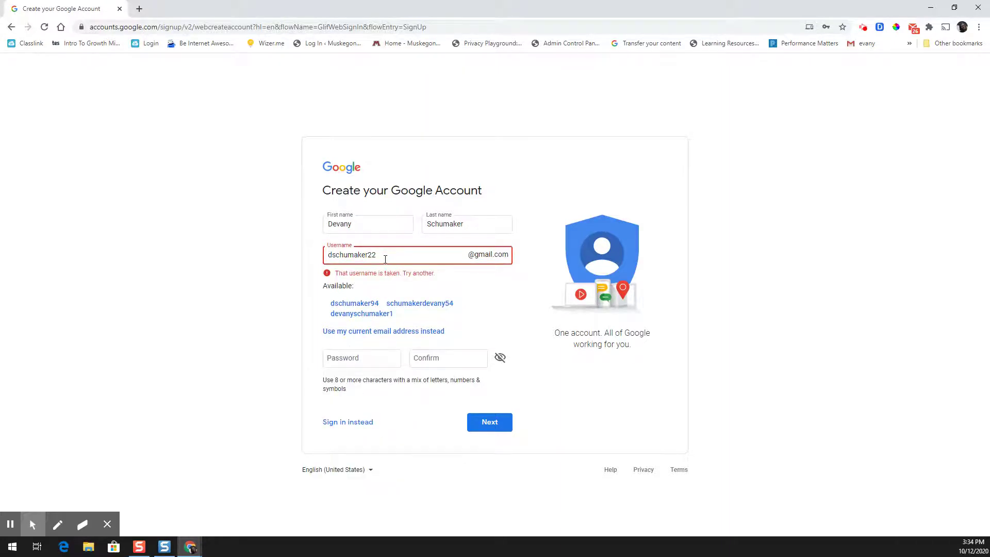
{"action": "key", "text": "BackSpace"}
{"action": "type", "text": "3"}
{"action": "left_click", "coordinate": [366, 364]}
- Replace the username's trailing digits with 512 so it is no longer reported as taken
{"action": "left_click", "coordinate": [385, 255]}
{"action": "key", "text": "BackSpace"}
{"action": "key", "text": "BackSpace"}
{"action": "type", "text": "512"}
{"action": "left_click", "coordinate": [377, 355]}
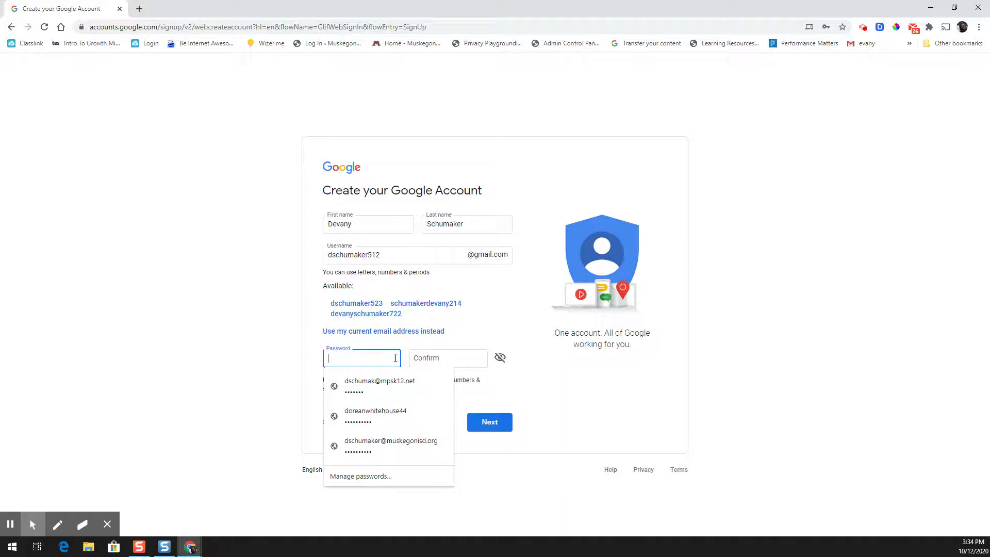
- Enter the account password in both Password and Confirm, then submit the form
{"action": "type", "text": "••••••••••"}
{"action": "left_click", "coordinate": [431, 359]}
{"action": "type", "text": "••••••••••"}
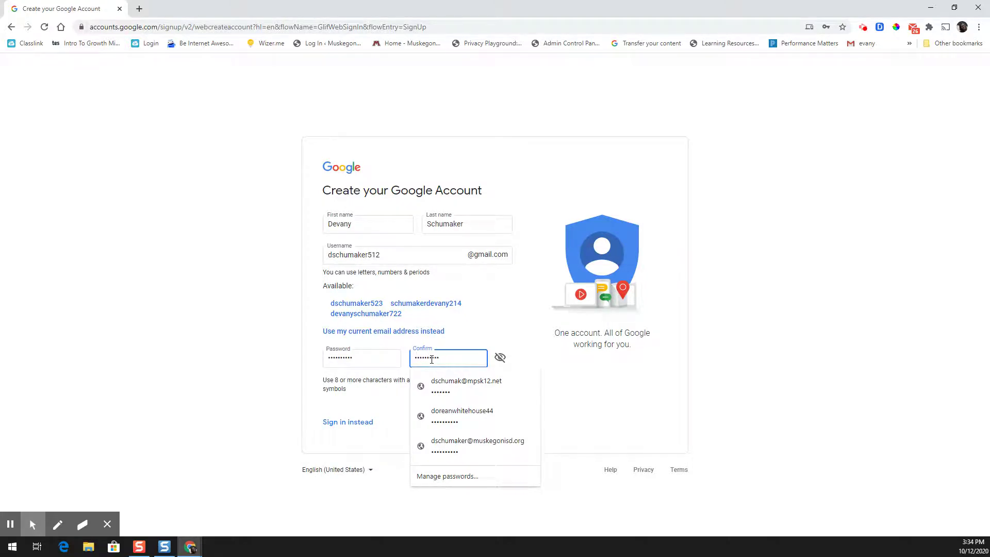
{"action": "left_click", "coordinate": [349, 413]}
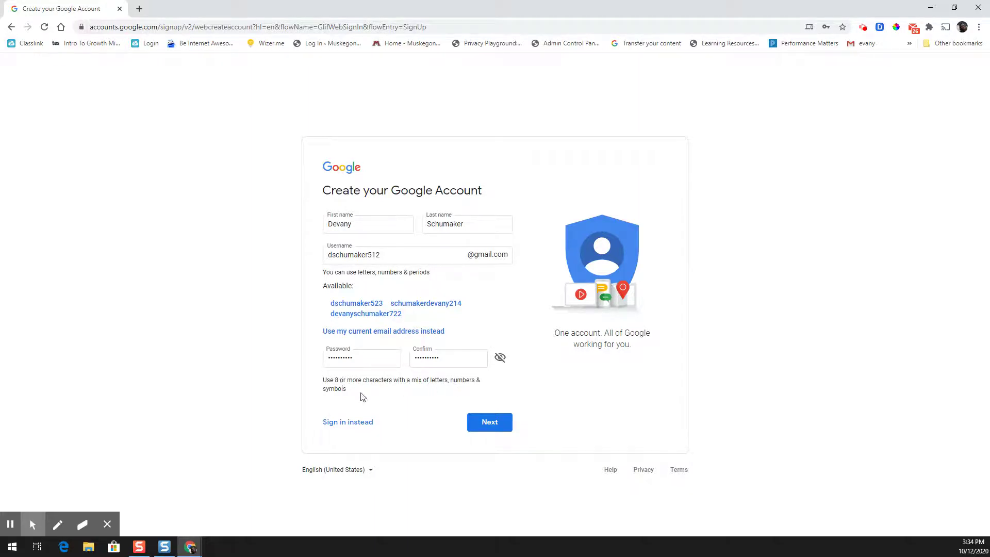
{"action": "left_click", "coordinate": [489, 422]}
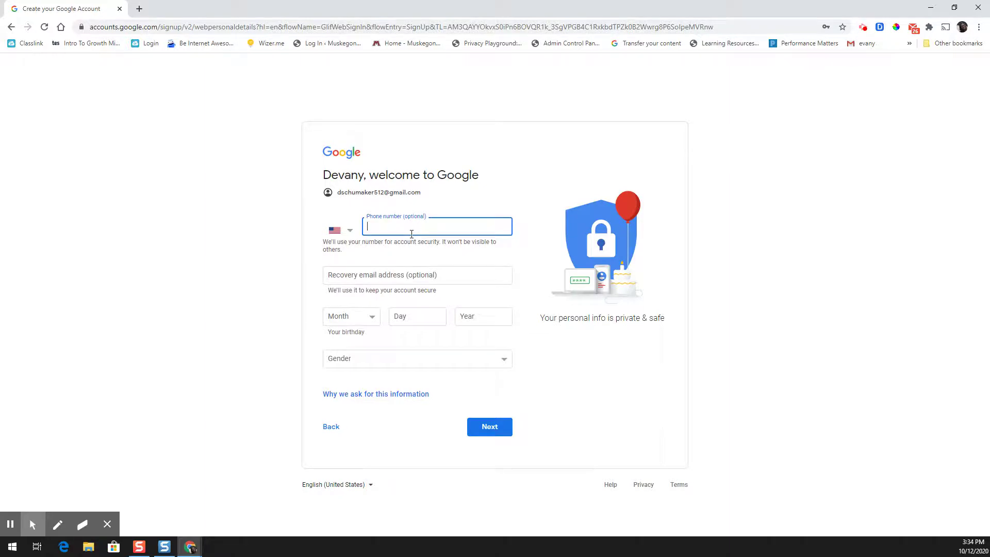
- Try to continue without personal details, revealing that birthday and gender are required
{"action": "left_click", "coordinate": [416, 274]}
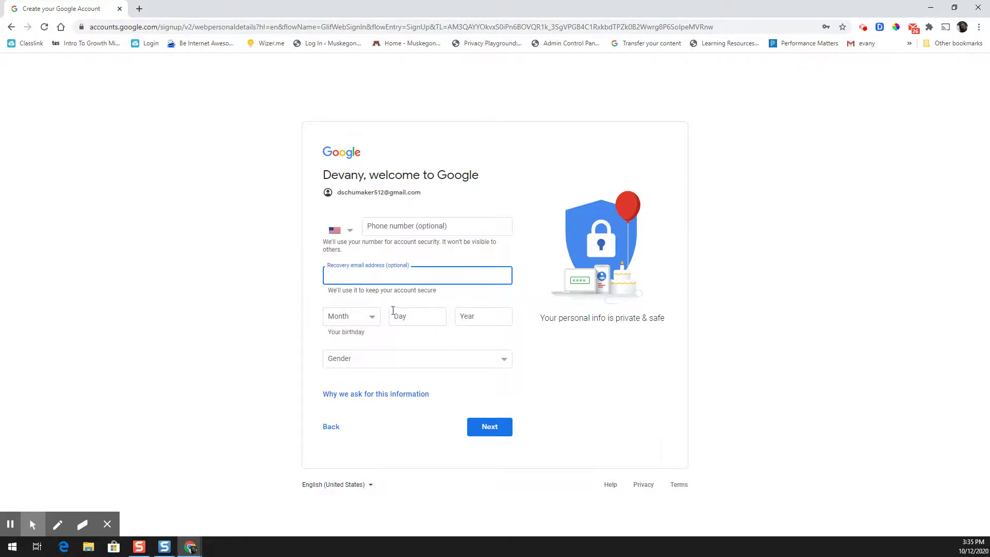
{"action": "left_click", "coordinate": [376, 323]}
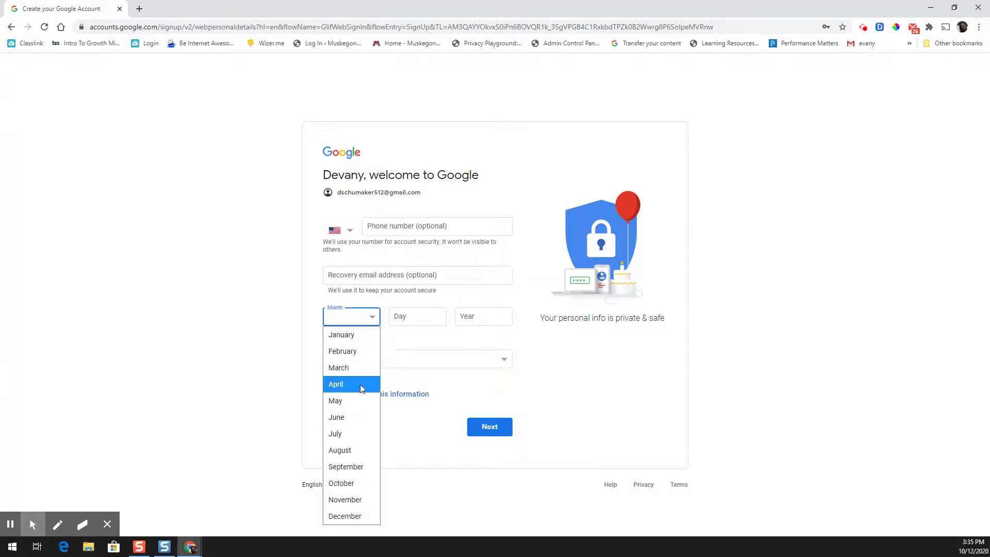
{"action": "left_click", "coordinate": [446, 336]}
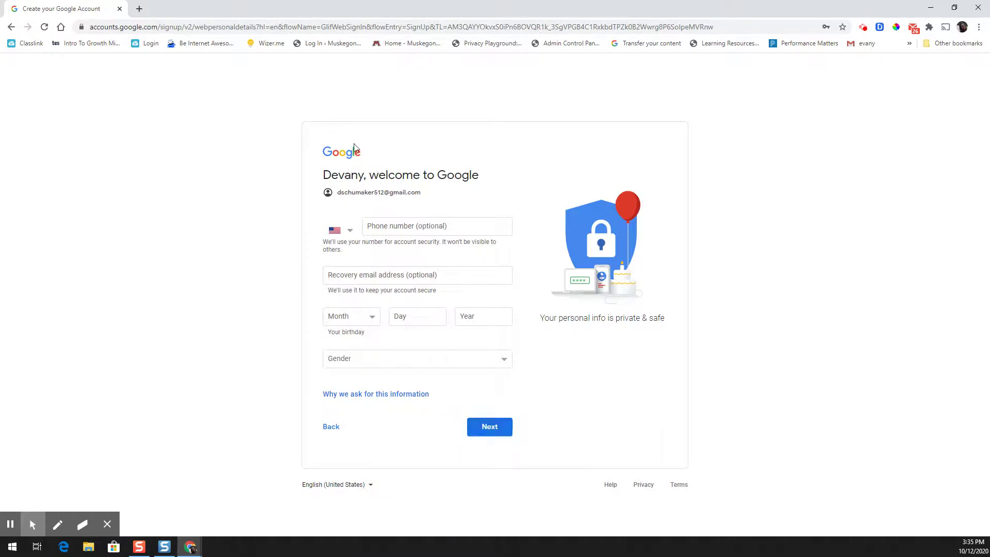
{"action": "left_click", "coordinate": [472, 429]}
{"action": "left_click", "coordinate": [491, 436]}
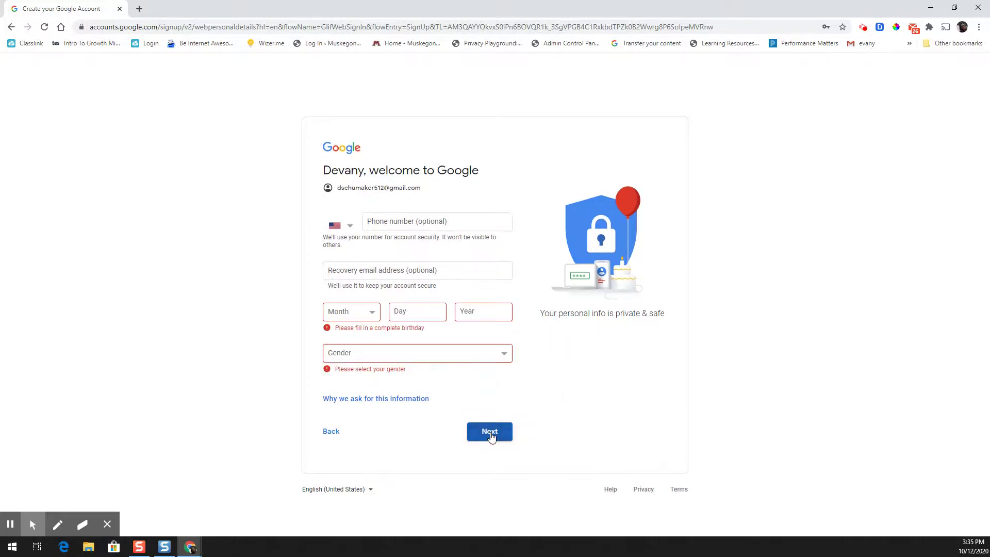
{"action": "left_click", "coordinate": [340, 311]}
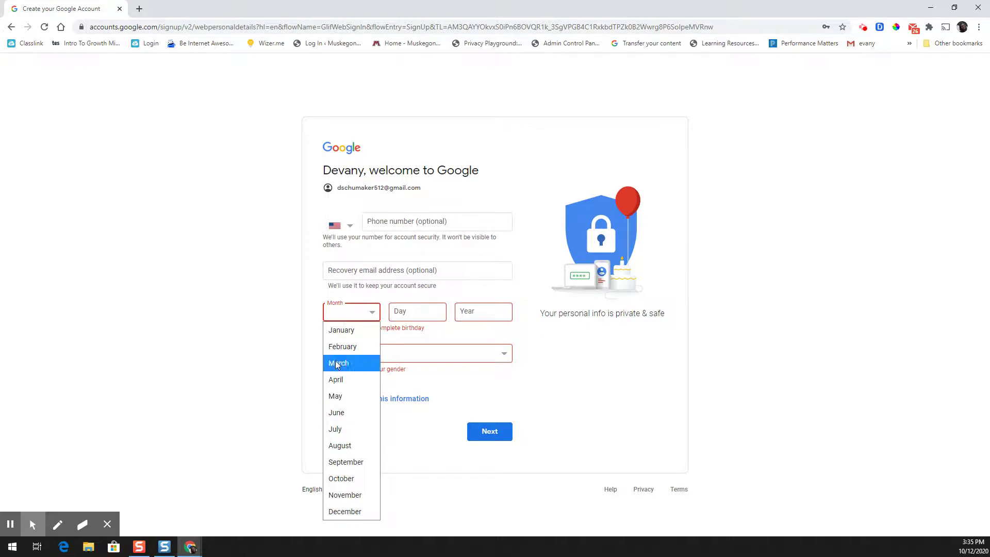
{"action": "left_click", "coordinate": [360, 379]}
{"action": "left_click", "coordinate": [420, 312]}
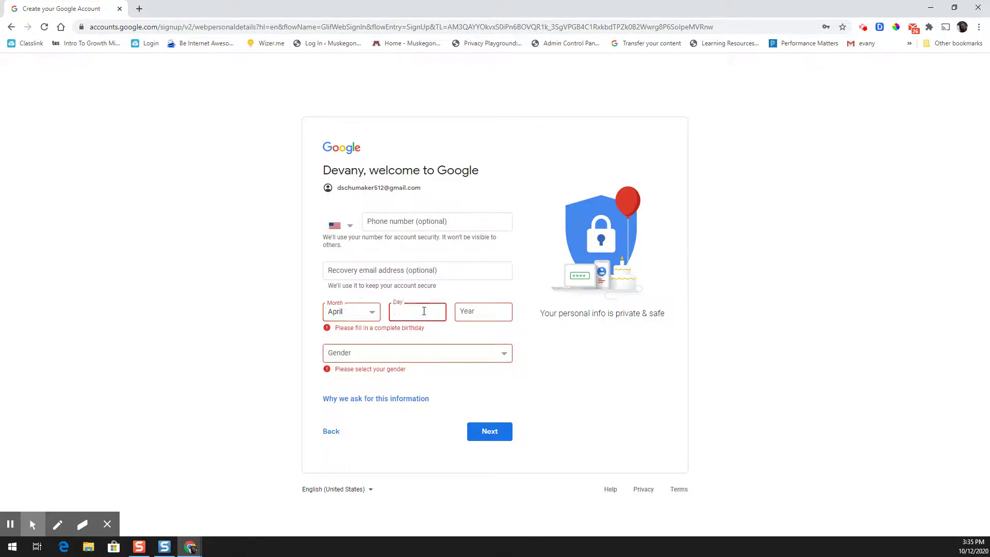
{"action": "type", "text": "04"}
{"action": "left_click", "coordinate": [491, 309]}
{"action": "type", "text": "1981"}
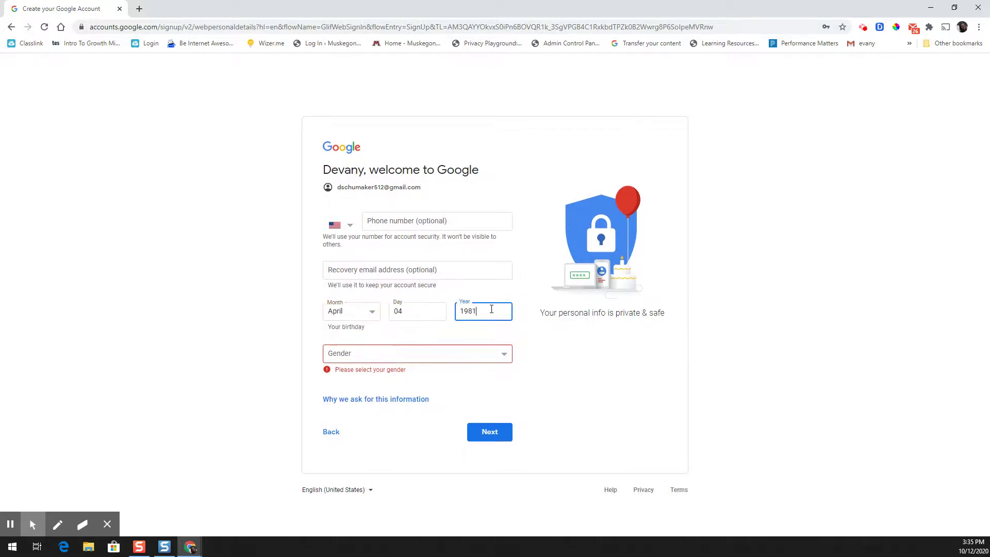
{"action": "left_click", "coordinate": [459, 360]}
{"action": "left_click", "coordinate": [444, 372]}
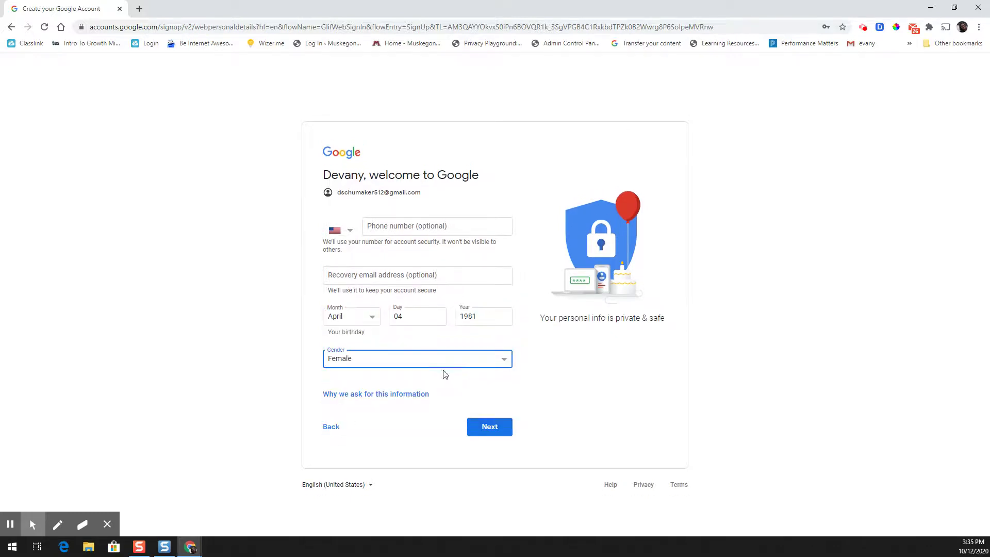
{"action": "left_click", "coordinate": [490, 432]}
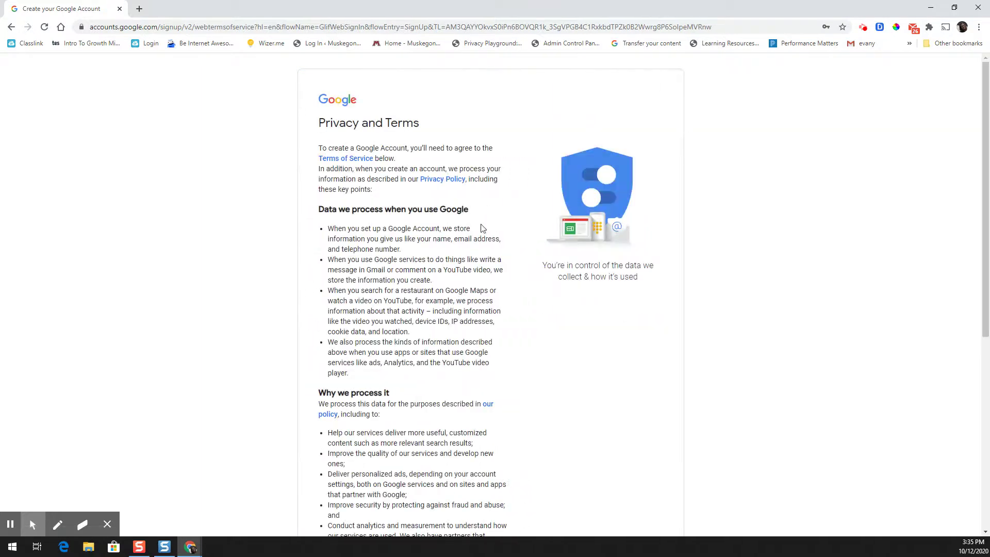
- Under More Options, select 'Don't save my YouTube History' and click I agree
{"action": "scroll", "coordinate": [463, 238], "scroll_direction": "down", "scroll_amount": 2}
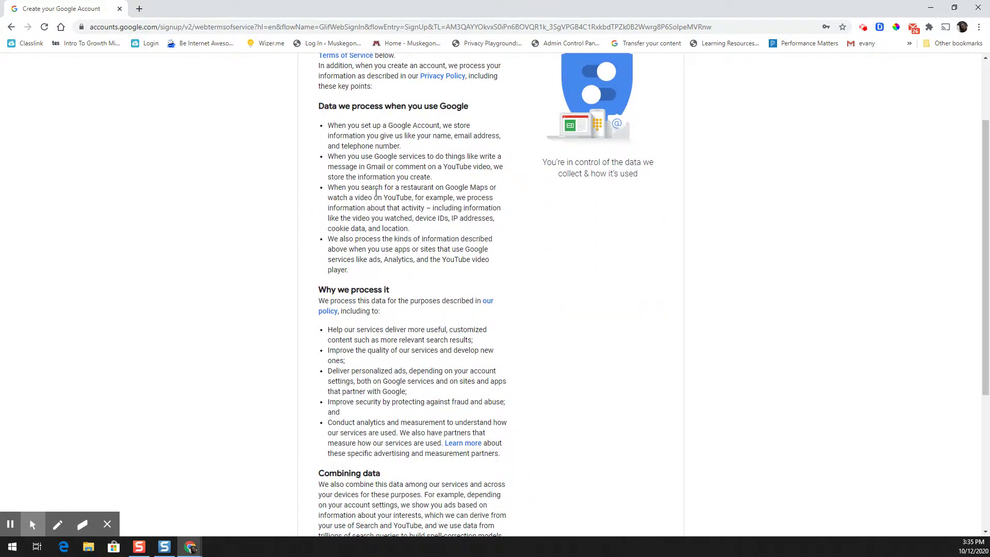
{"action": "scroll", "coordinate": [516, 323], "scroll_direction": "down", "scroll_amount": 5}
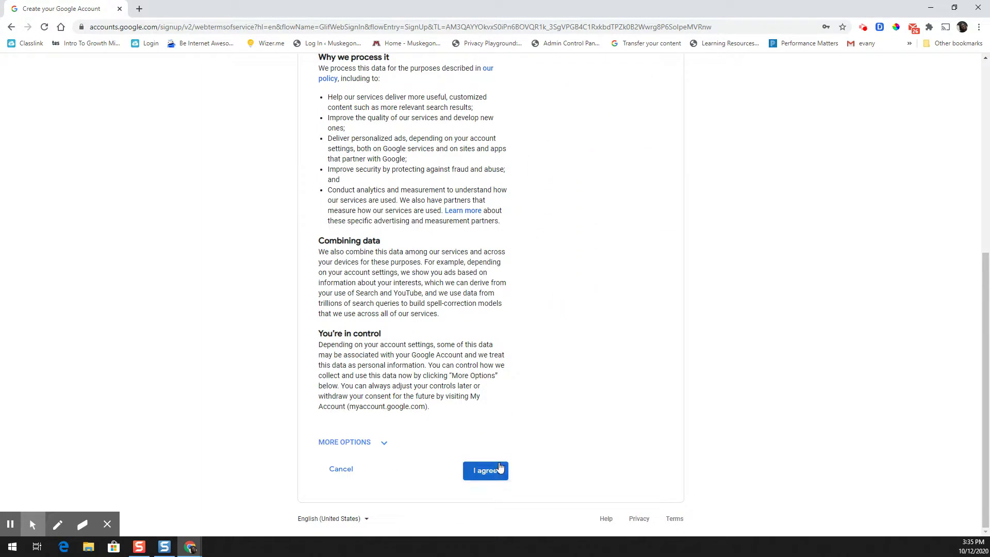
{"action": "left_click", "coordinate": [380, 445]}
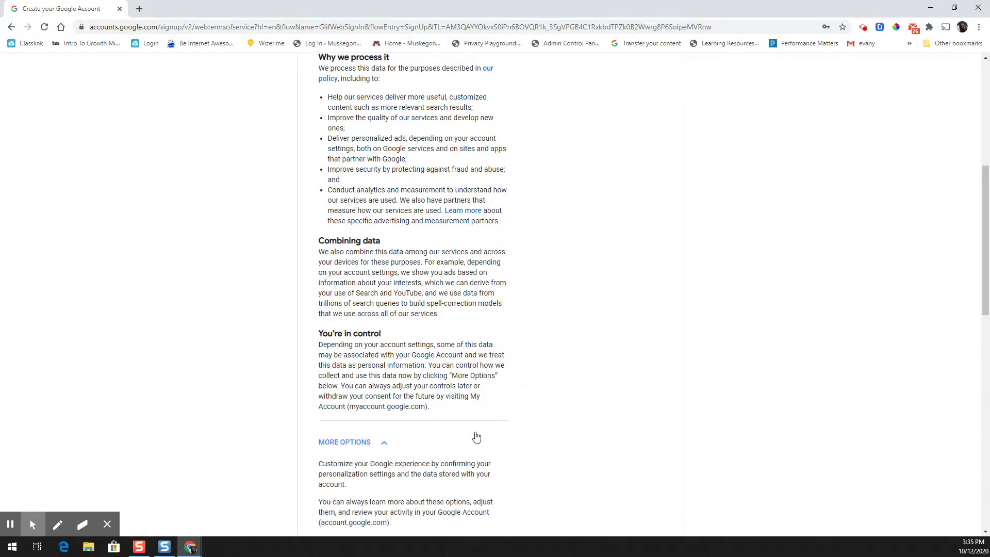
{"action": "scroll", "coordinate": [474, 435], "scroll_direction": "down", "scroll_amount": 6}
{"action": "scroll", "coordinate": [475, 436], "scroll_direction": "down", "scroll_amount": 6}
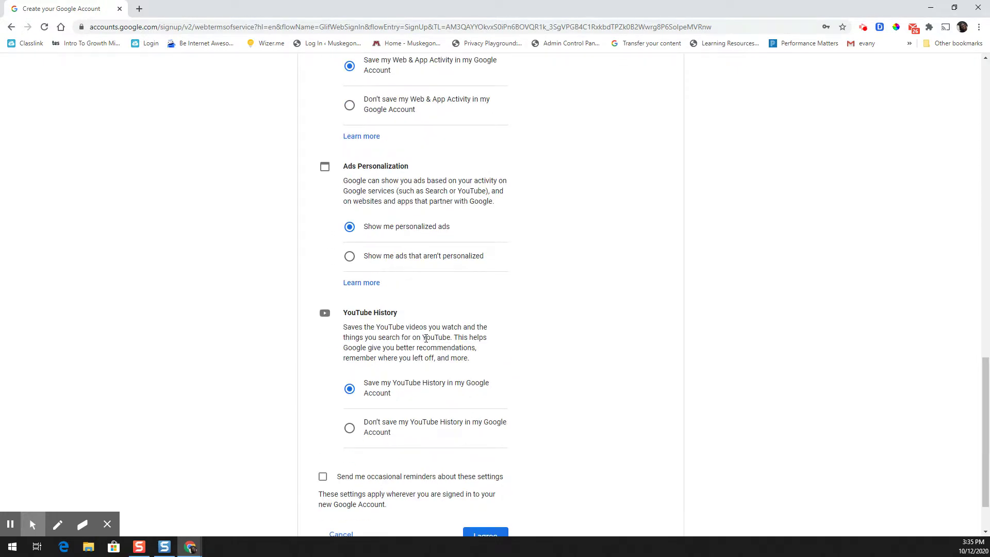
{"action": "scroll", "coordinate": [462, 416], "scroll_direction": "down", "scroll_amount": 2}
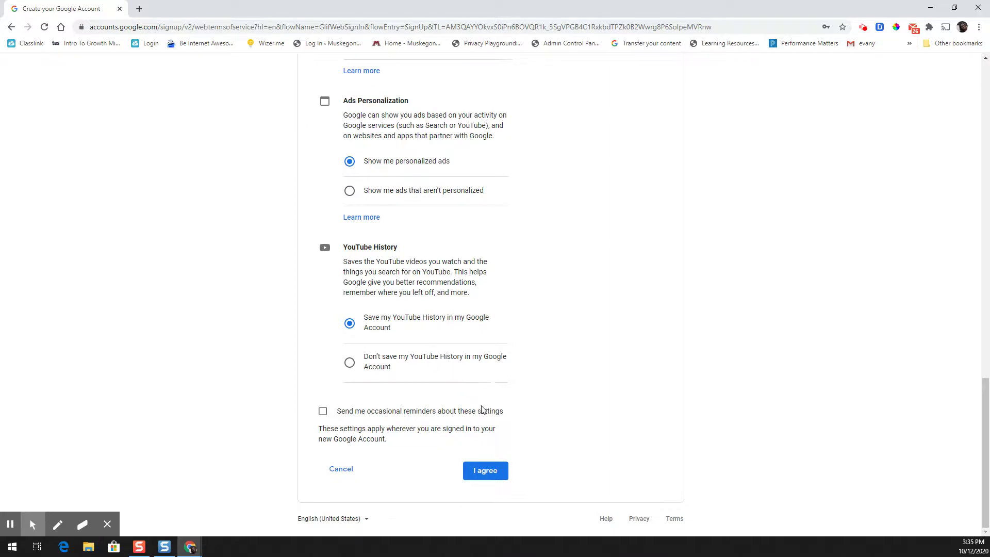
{"action": "left_click", "coordinate": [386, 367]}
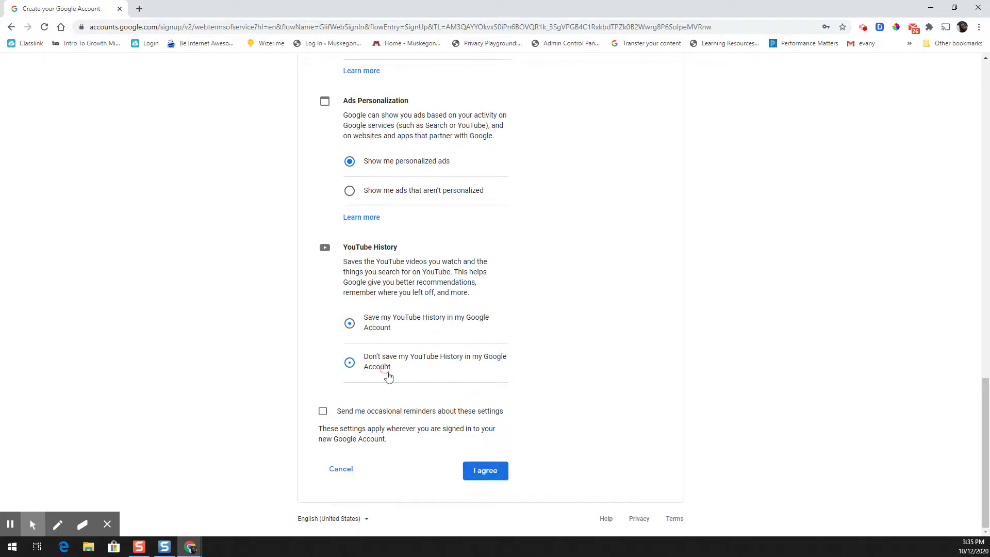
{"action": "left_click", "coordinate": [478, 467]}
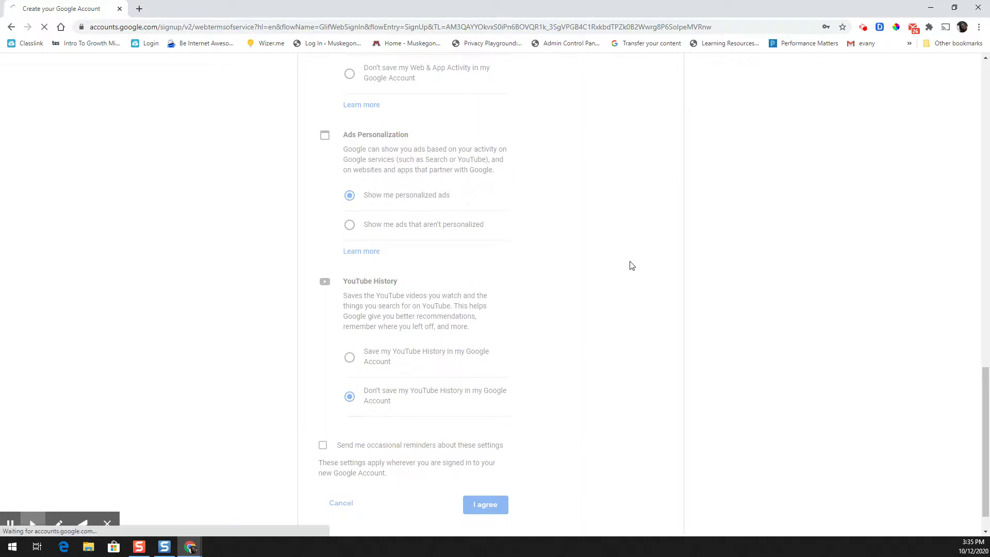